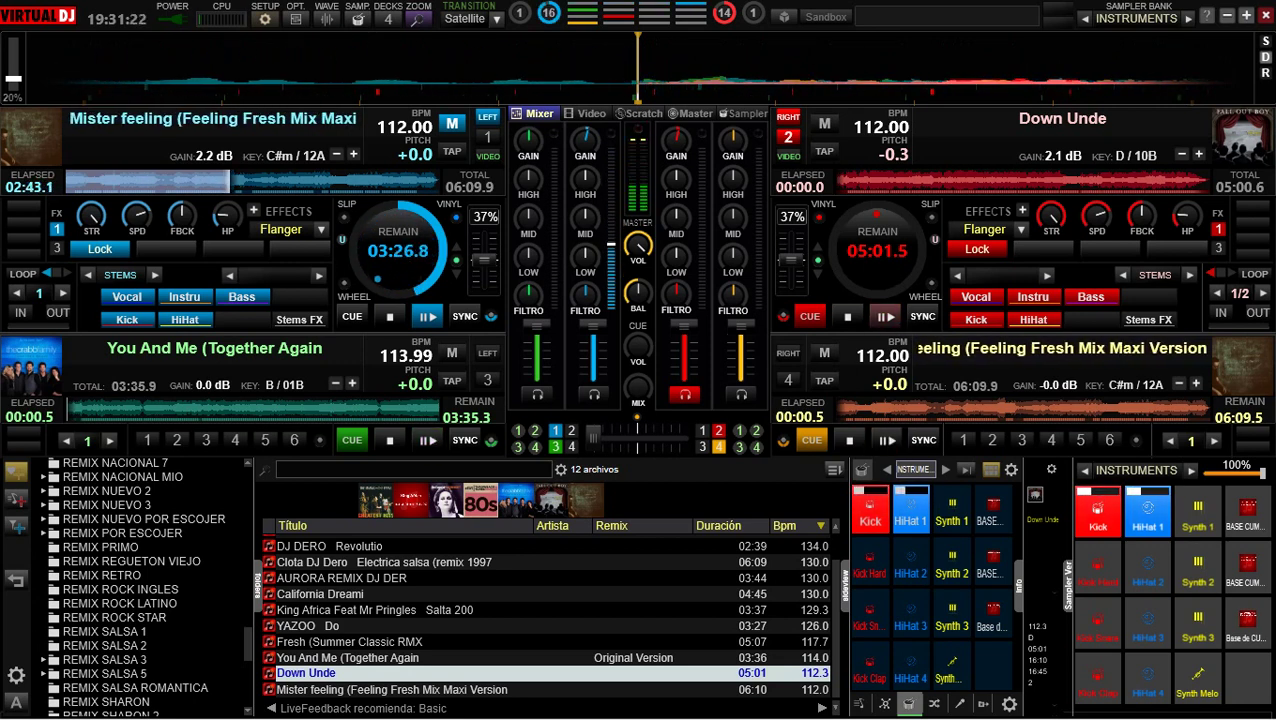
# - Play Down Unde on deck 2 and return the Mister feeling track on deck 1 to its start
pyautogui.press('space')
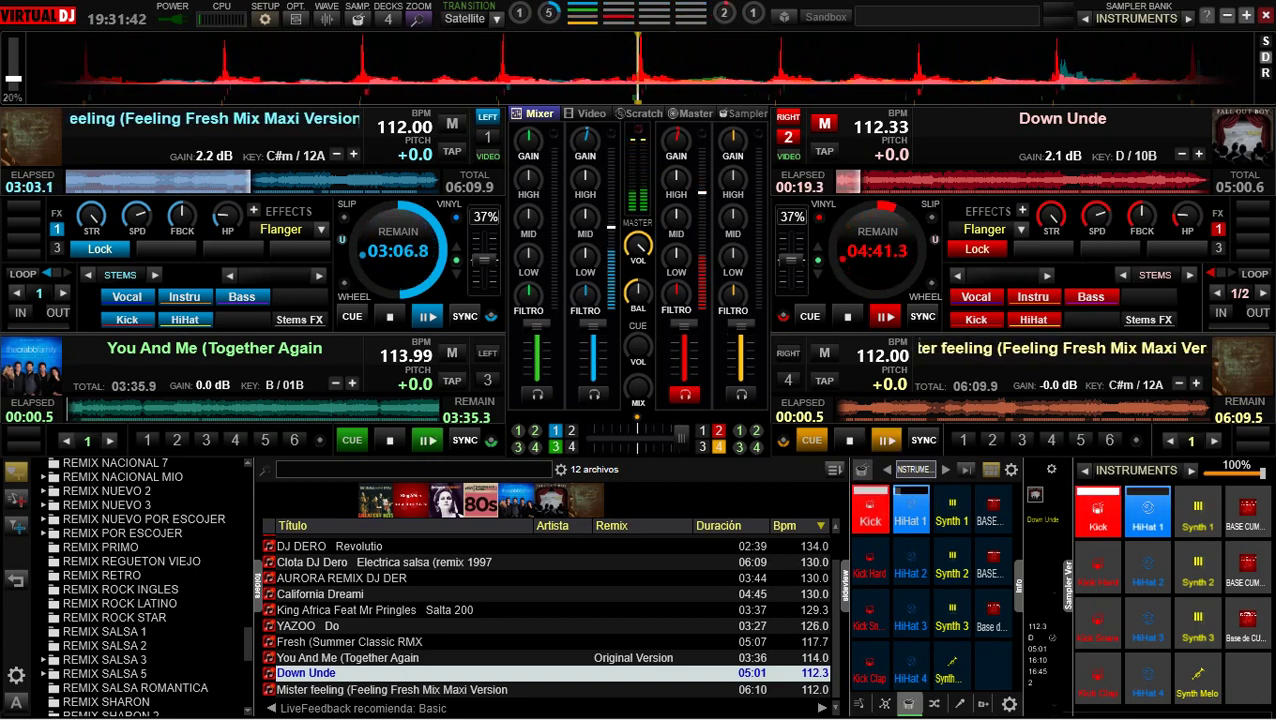
pyautogui.press('Home')
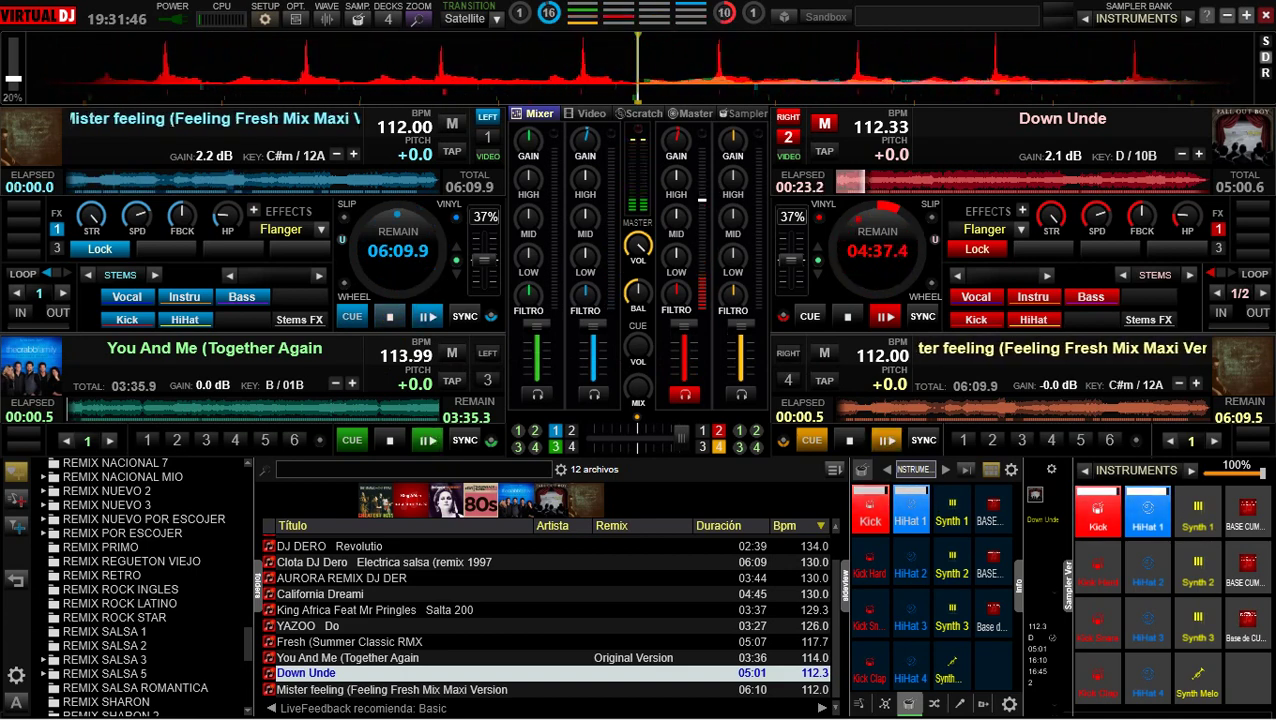
# - Load You And Me (Together Again) on deck 1 and play it synced with Down Unde on deck 2
pyautogui.click(390, 689)
pyautogui.click(348, 657)
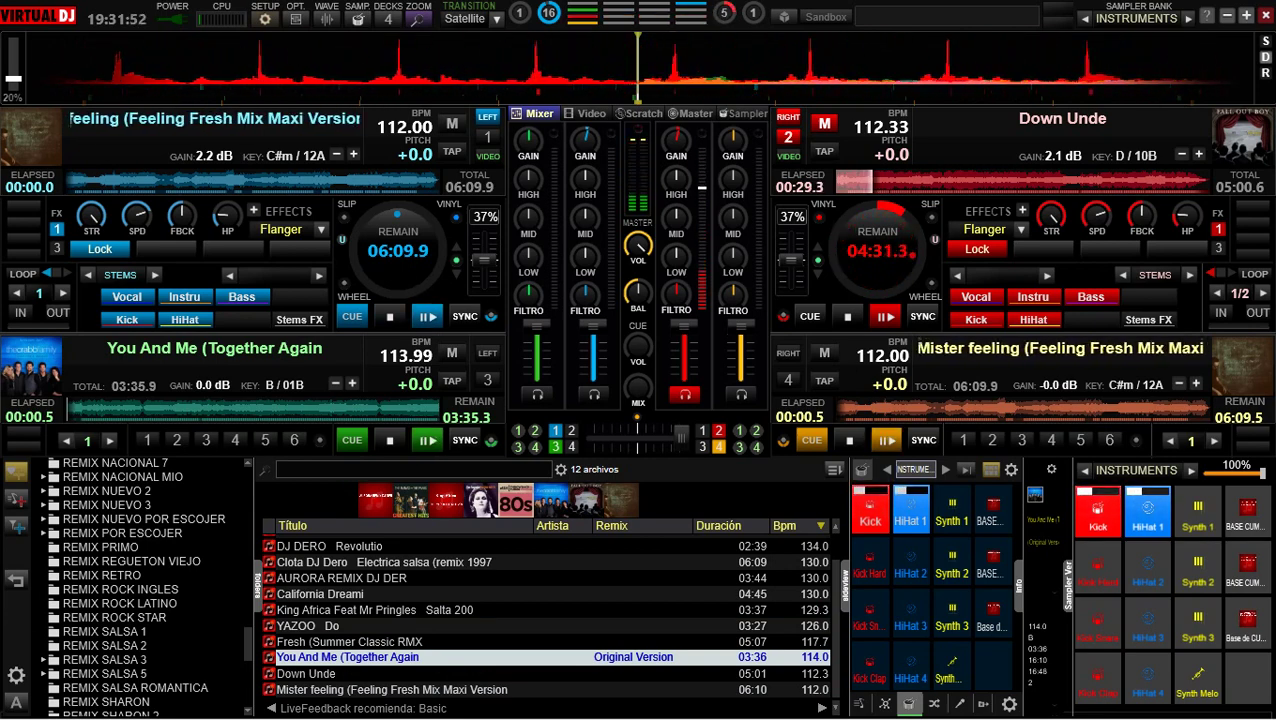
pyautogui.hotkey('ctrl', 'Left')
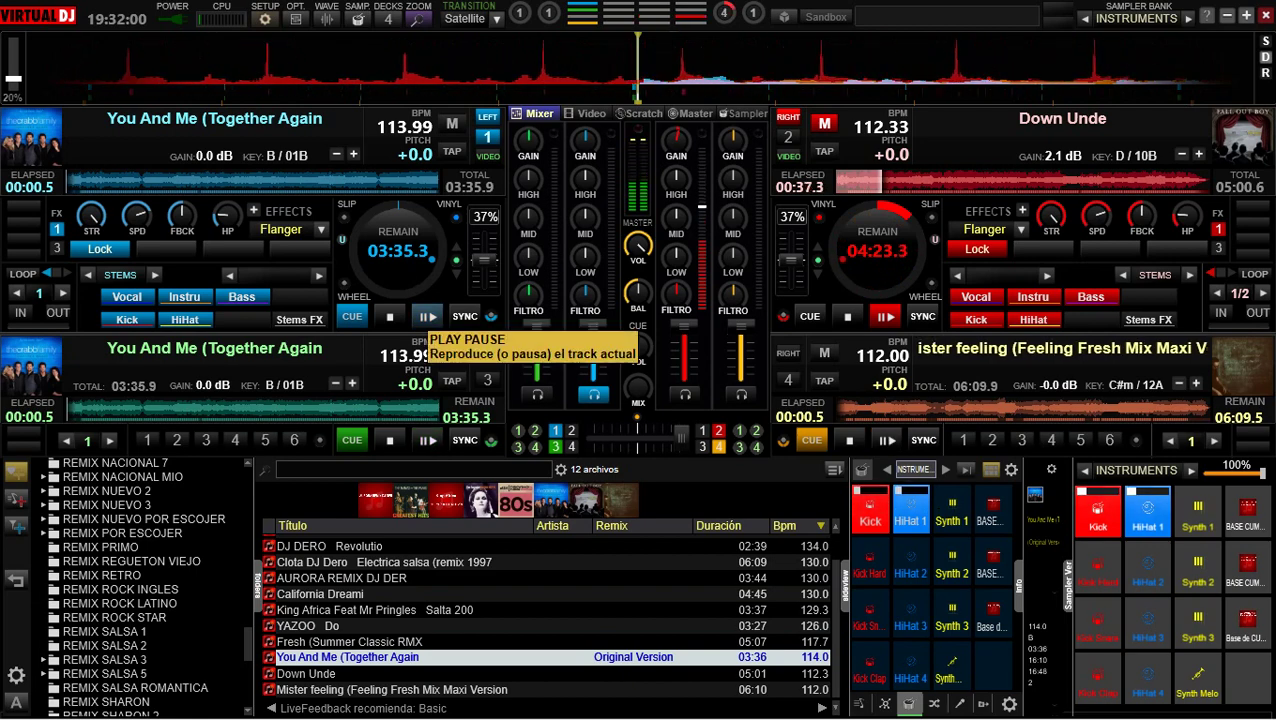
pyautogui.click(426, 316)
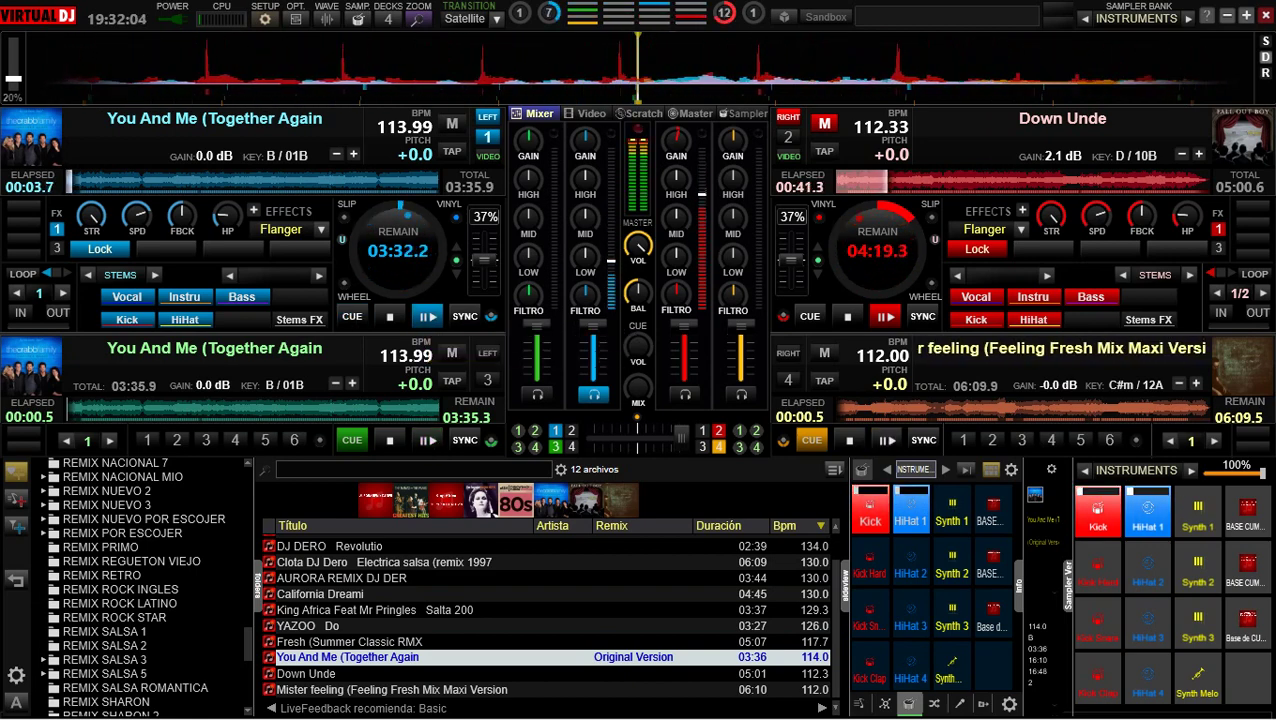
pyautogui.click(464, 316)
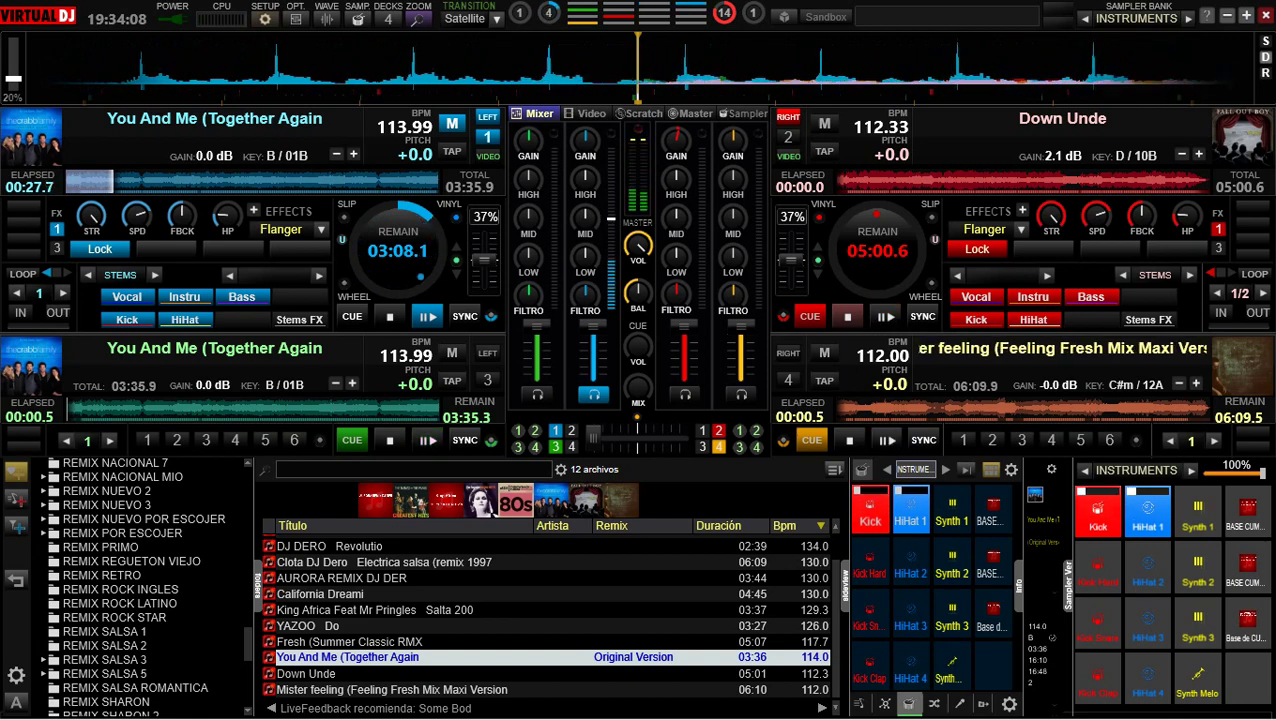
# - Load Fresh (Summer Classic RMX) on deck 2 and play it in place of You And Me on deck 1
pyautogui.click(320, 594)
pyautogui.click(350, 641)
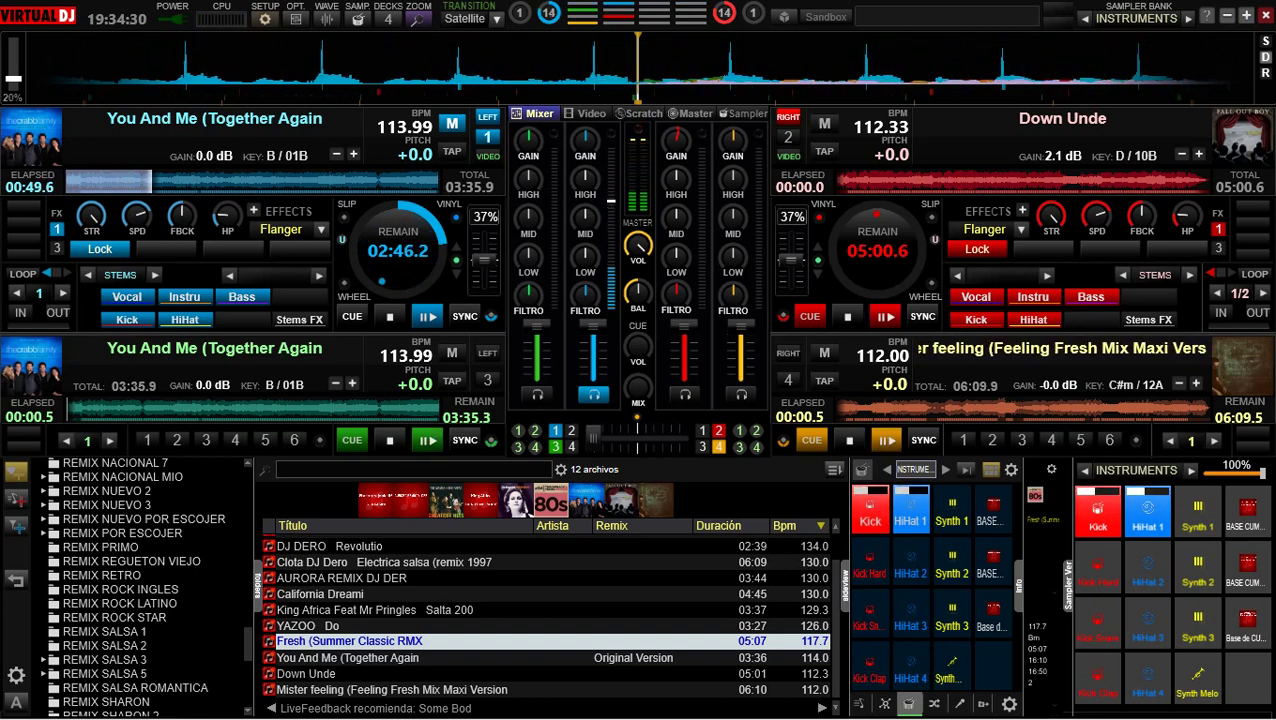
pyautogui.hotkey('ctrl', 'Right')
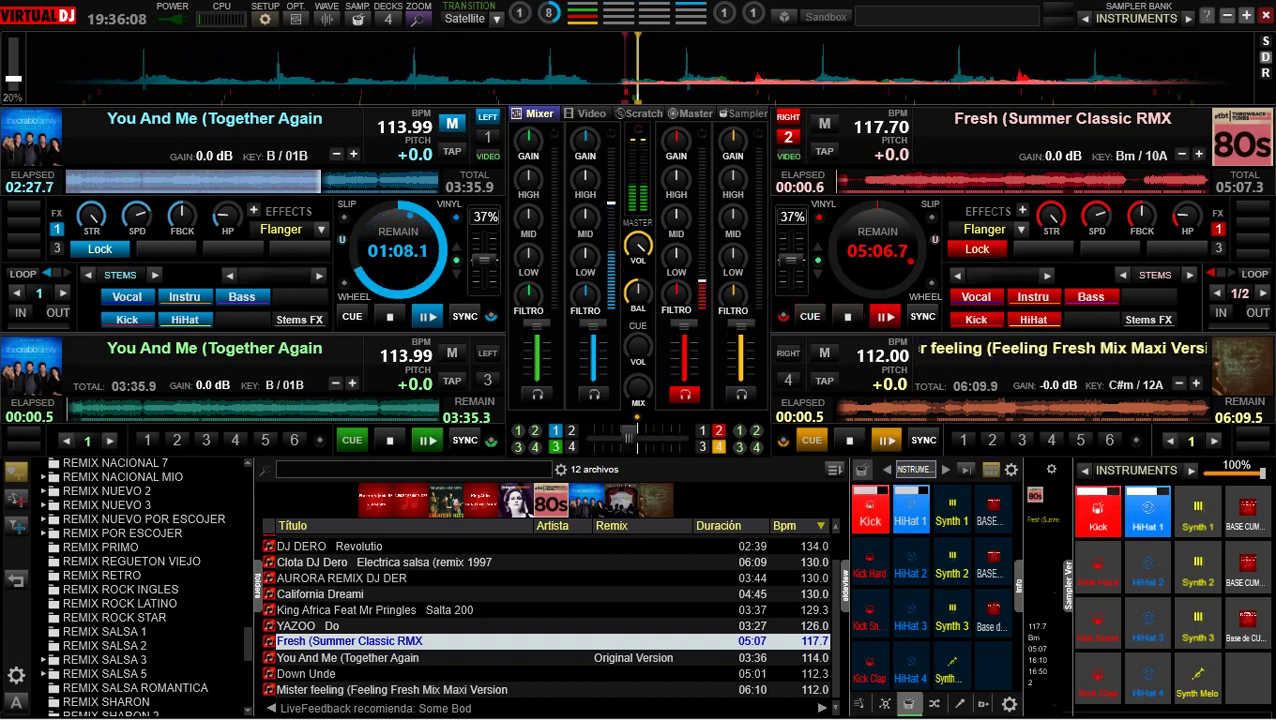
pyautogui.press('s')
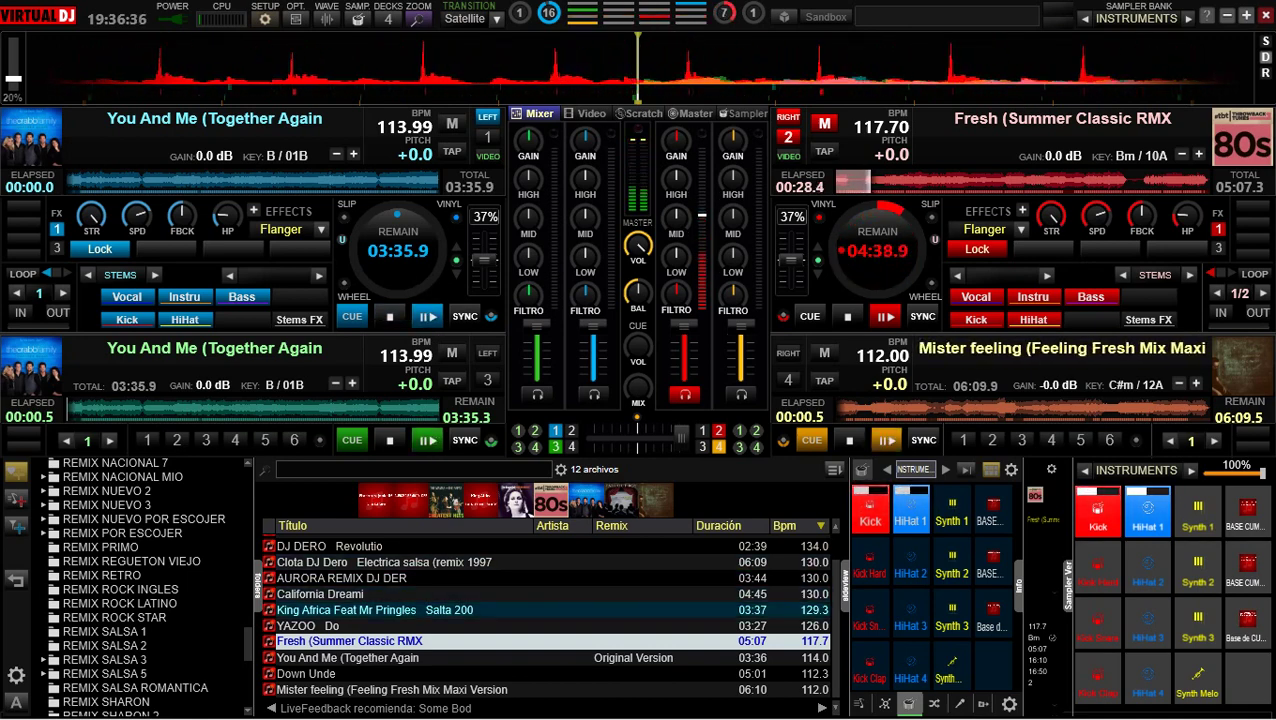
# - Load King Africa Feat Mr Pringles Salta 200 on deck 1 and play it synced with Fresh on deck 2
pyautogui.click(370, 609)
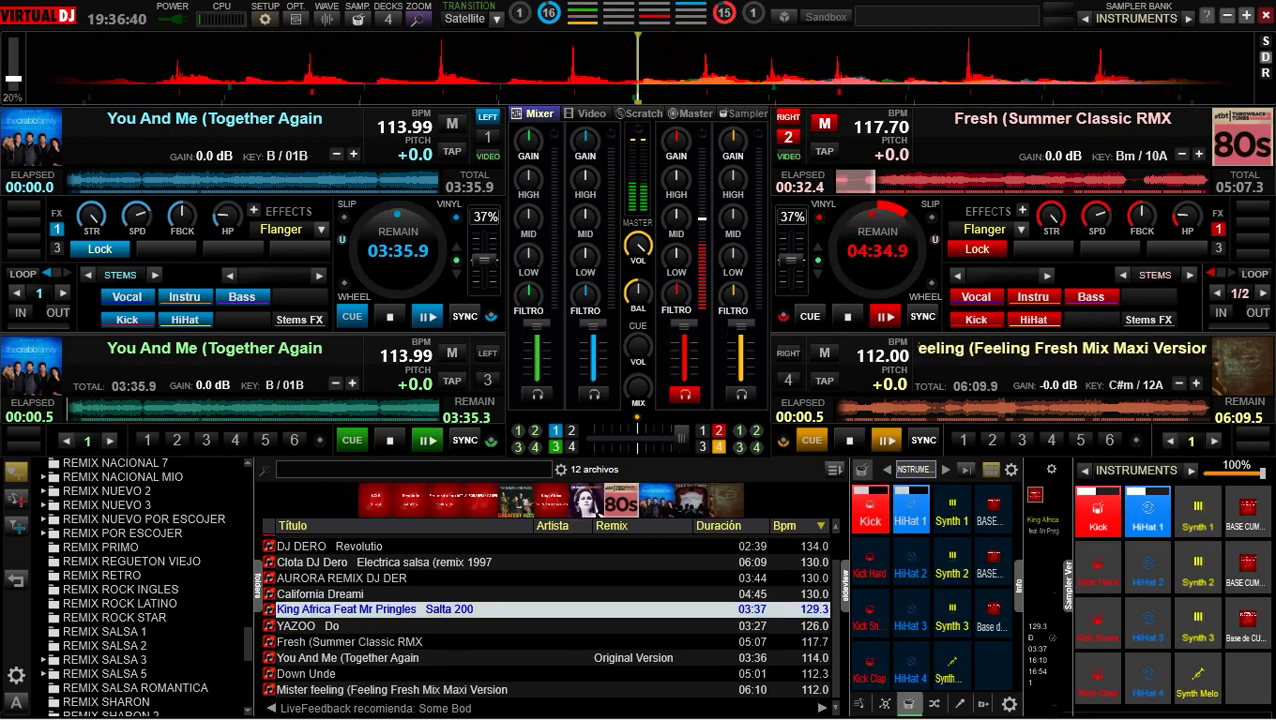
pyautogui.hotkey('ctrl', 'Left')
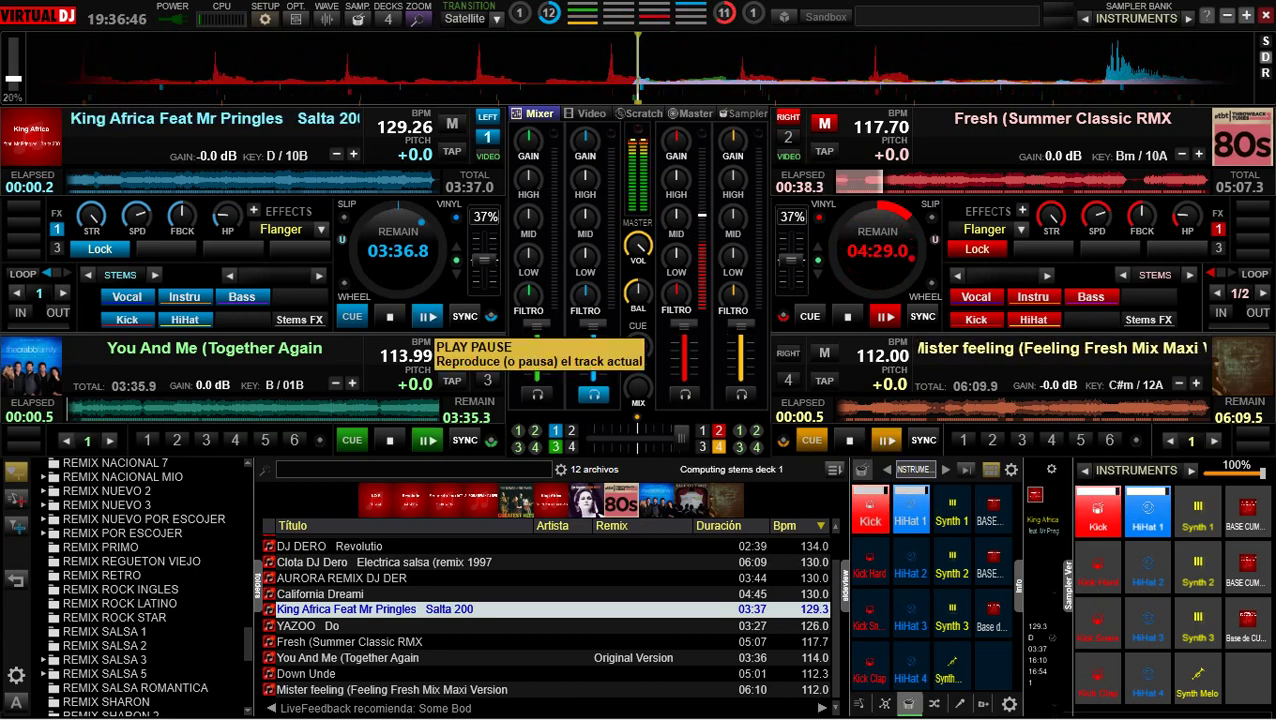
pyautogui.click(427, 316)
pyautogui.click(464, 316)
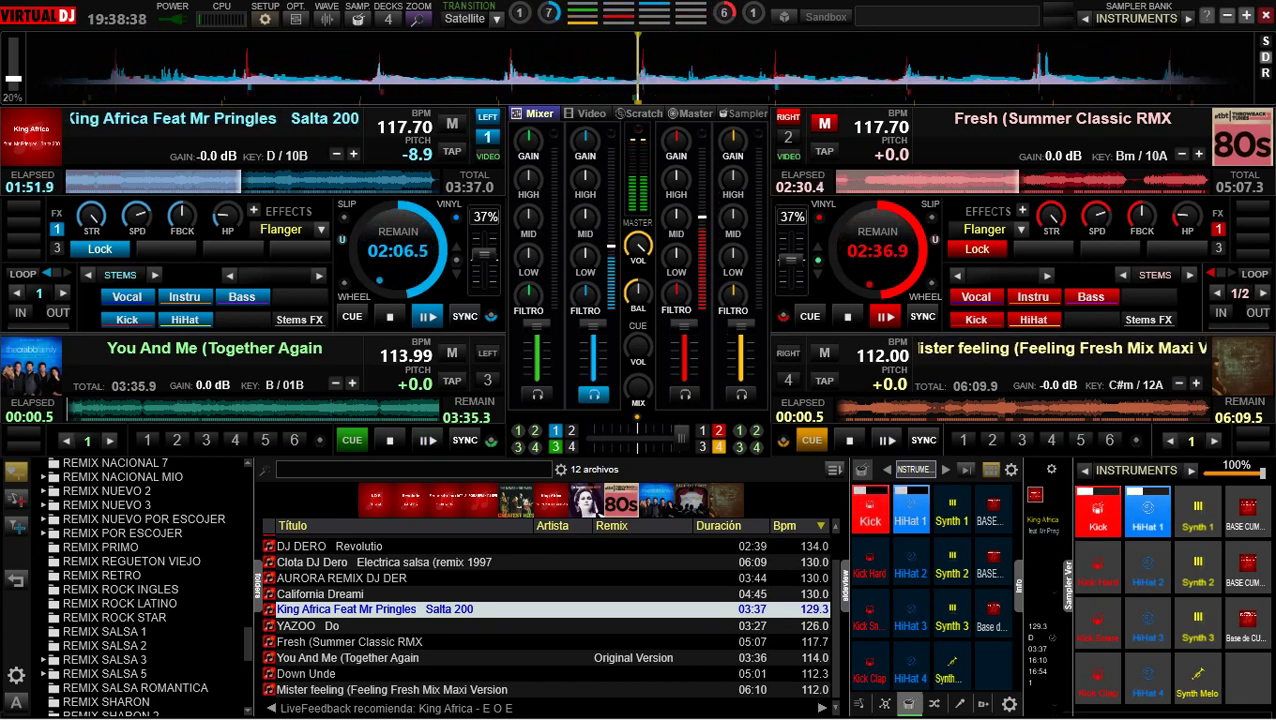
# - Return the King Africa track on deck 1 to its start and play it from there
pyautogui.press('Home')
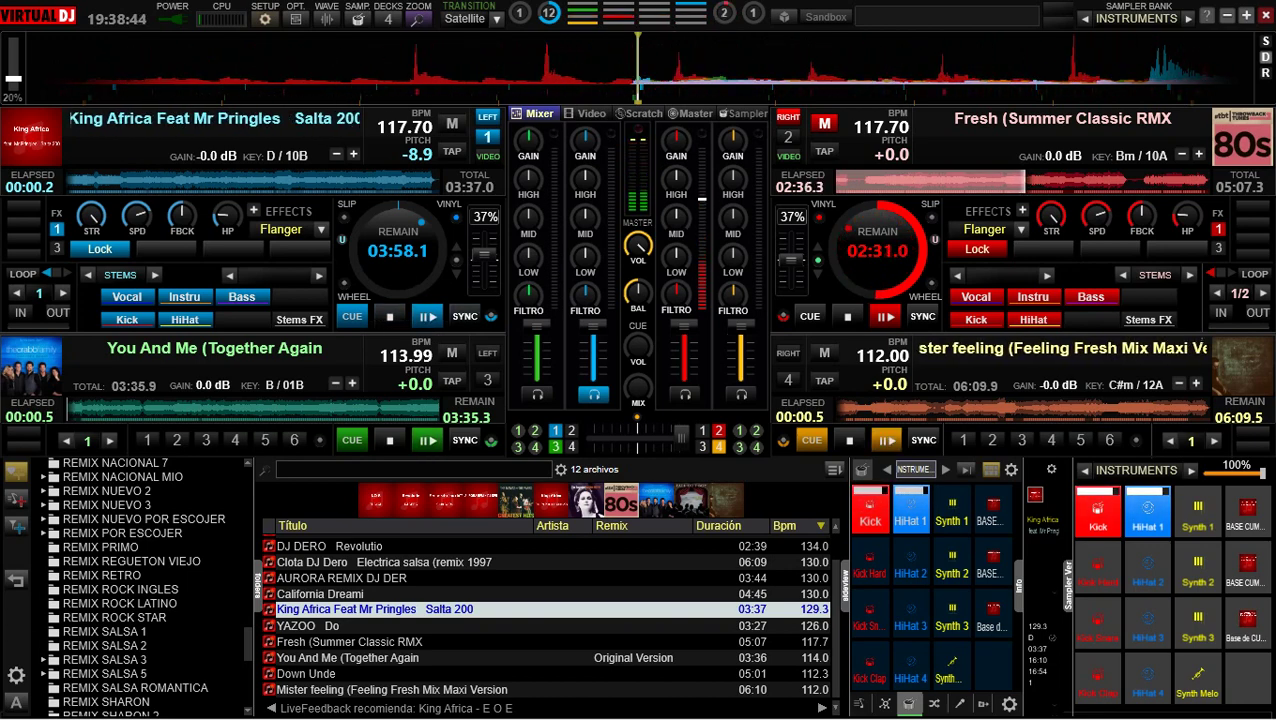
pyautogui.press('space')
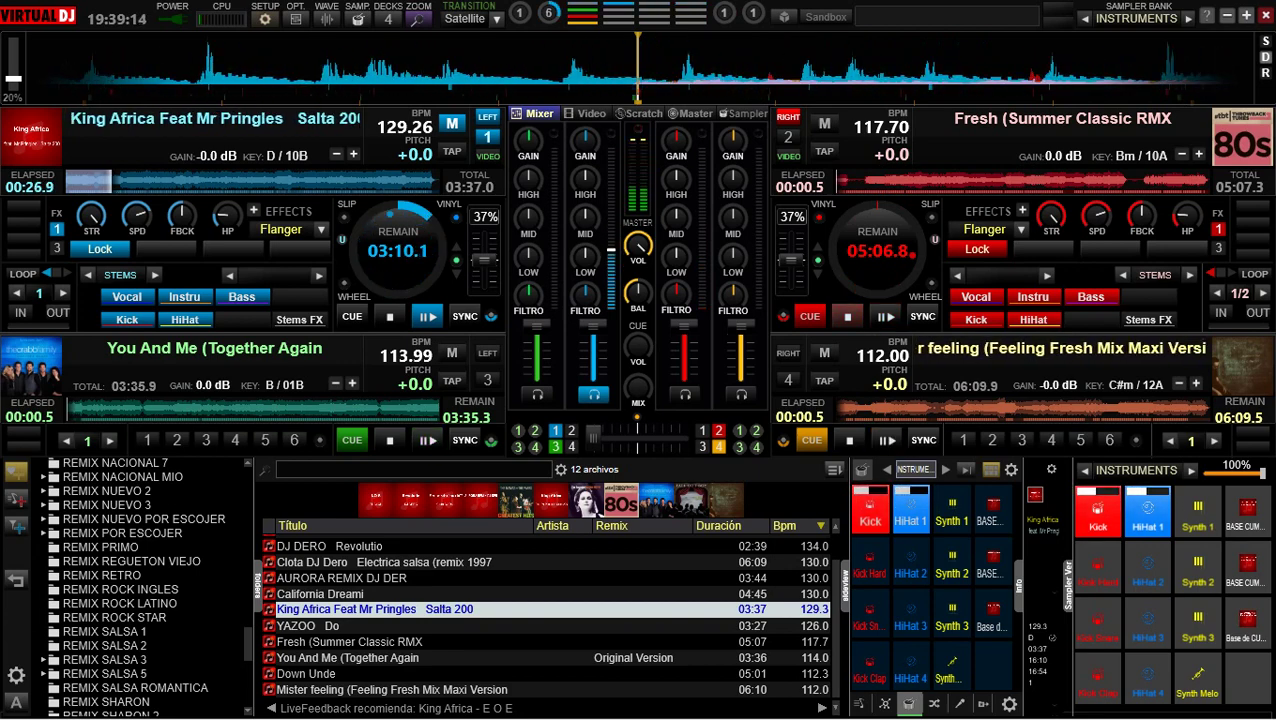
# - Load AURORA REMIX DJ DER on deck 2
pyautogui.click(320, 594)
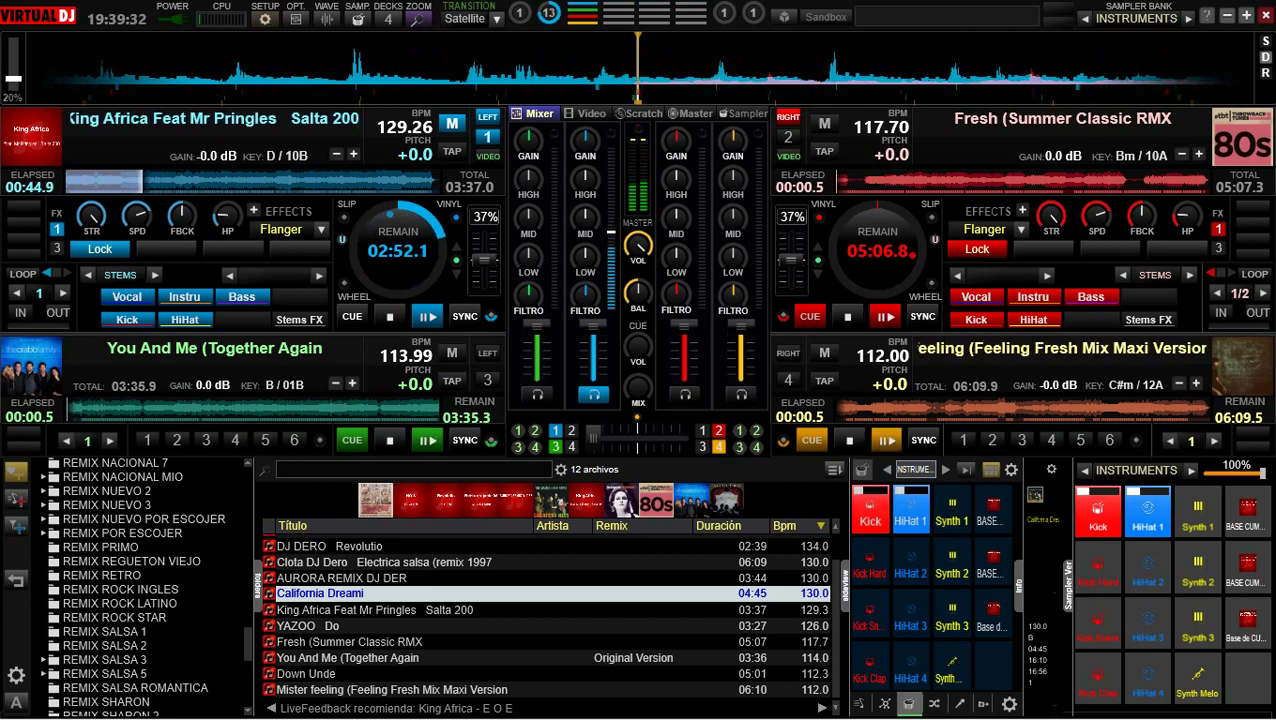
pyautogui.click(340, 577)
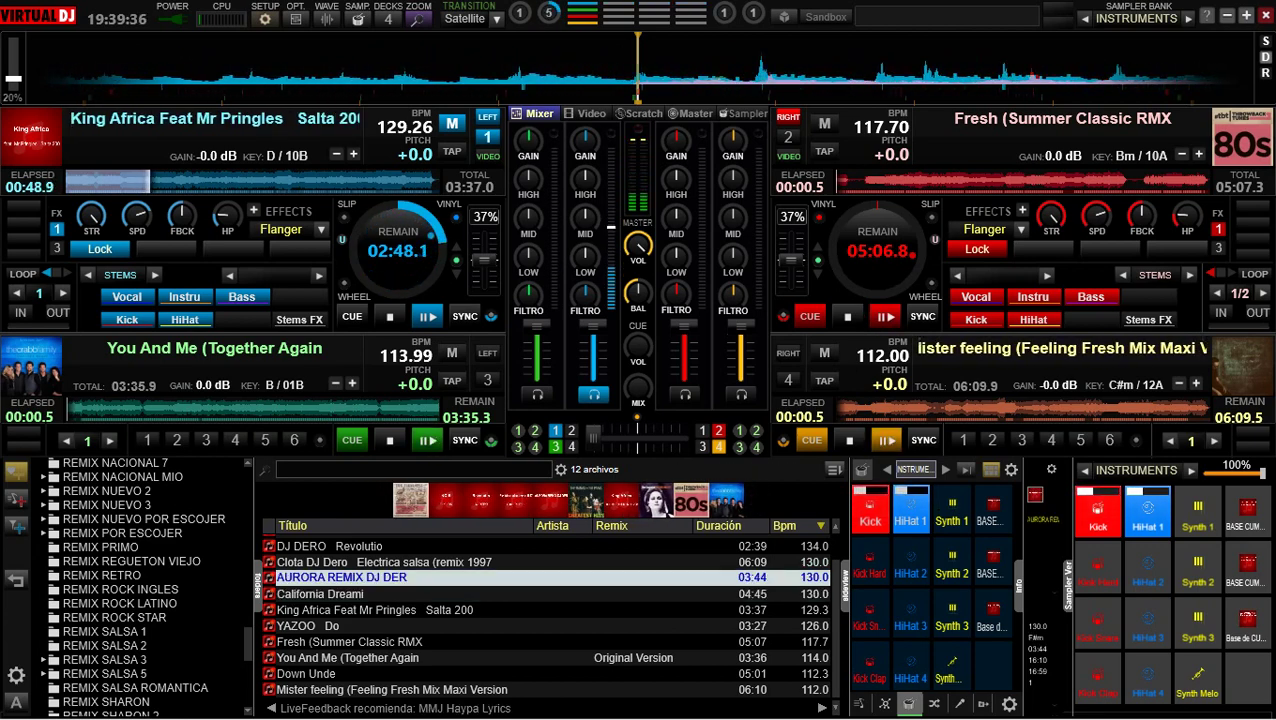
pyautogui.press('Right')
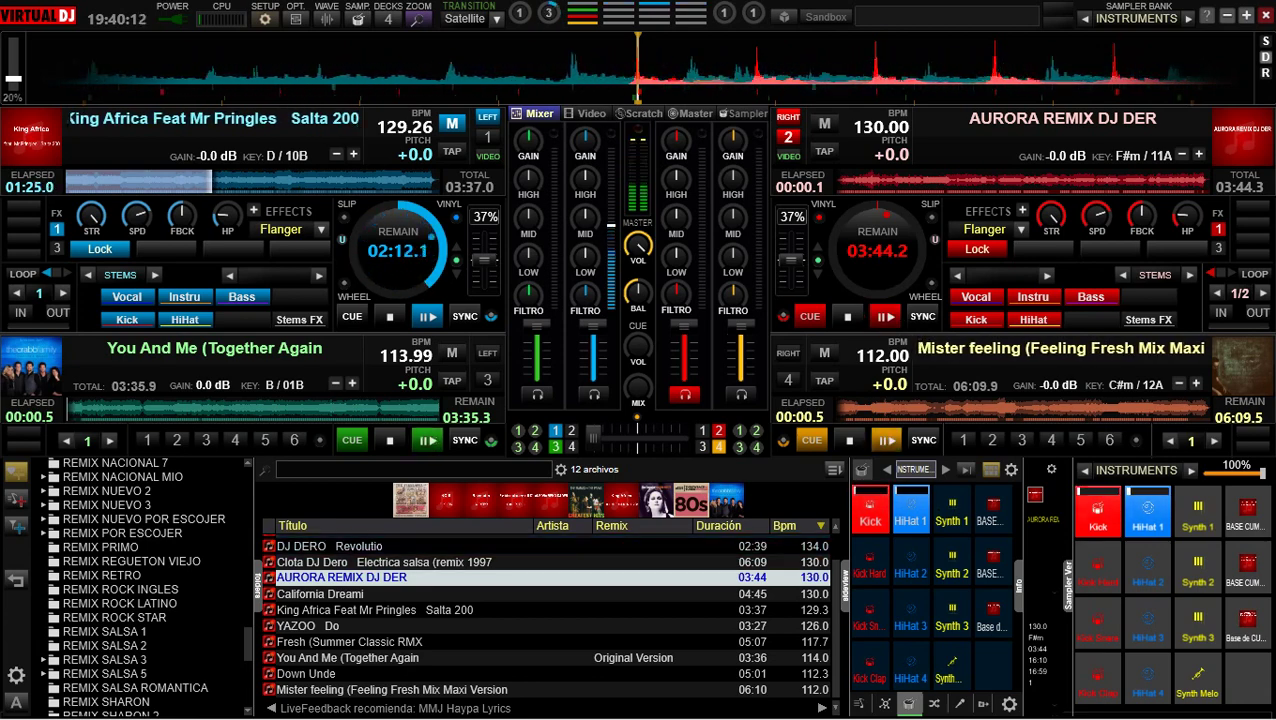
# - Load California Dreami on deck 2 and play it in place of the King Africa track on deck 1
pyautogui.scroll(2, 550, 615)
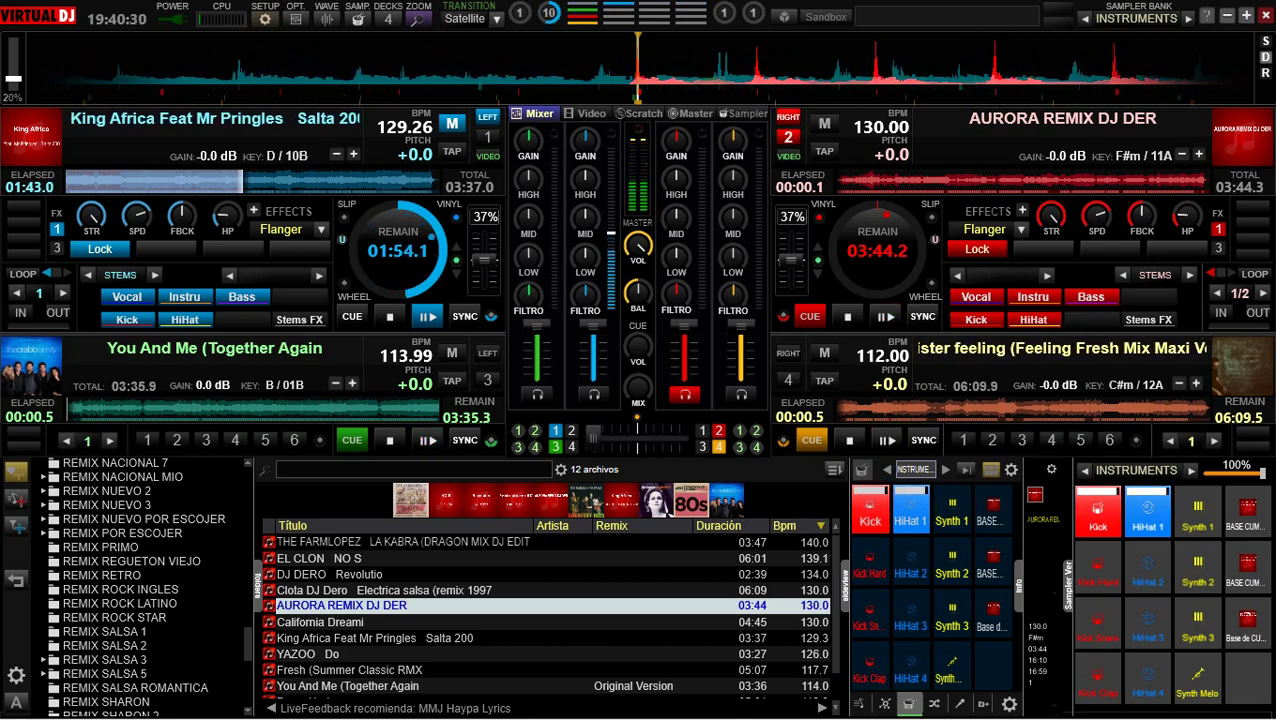
pyautogui.press('Down')
pyautogui.press('Down')
pyautogui.press('Down')
pyautogui.press('Down')
pyautogui.press('Down')
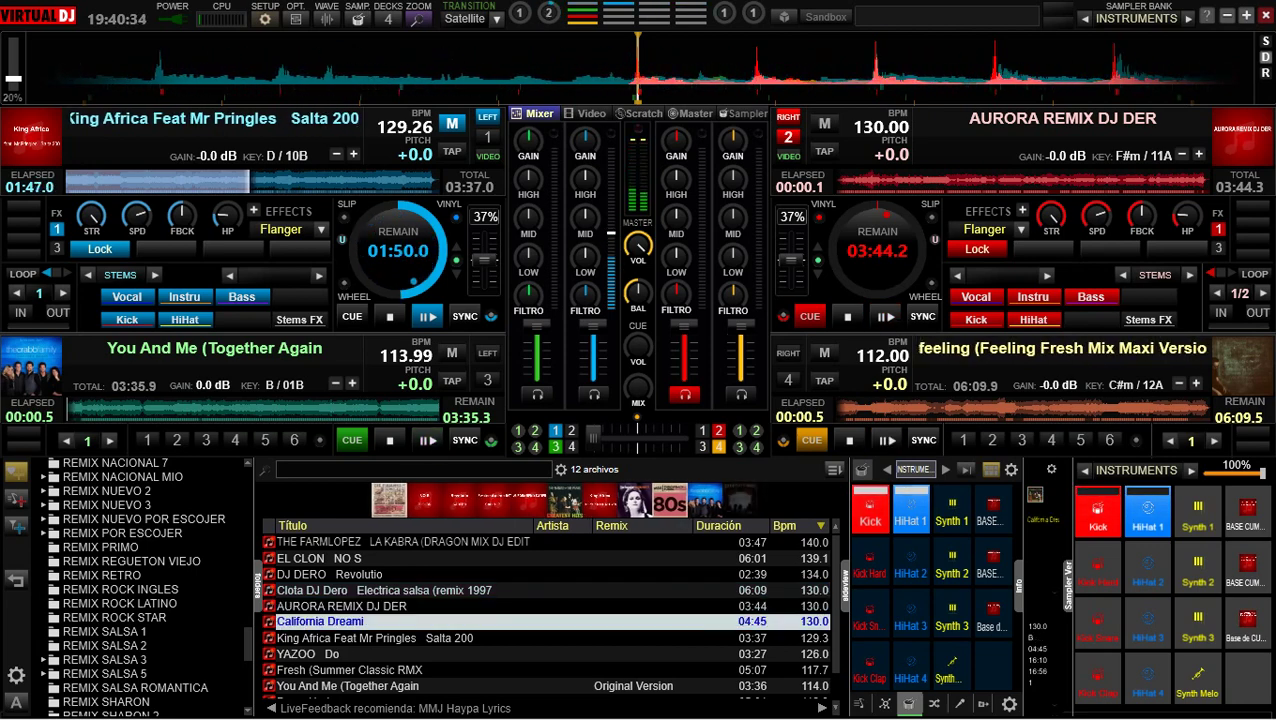
pyautogui.hotkey('ctrl', 'Right')
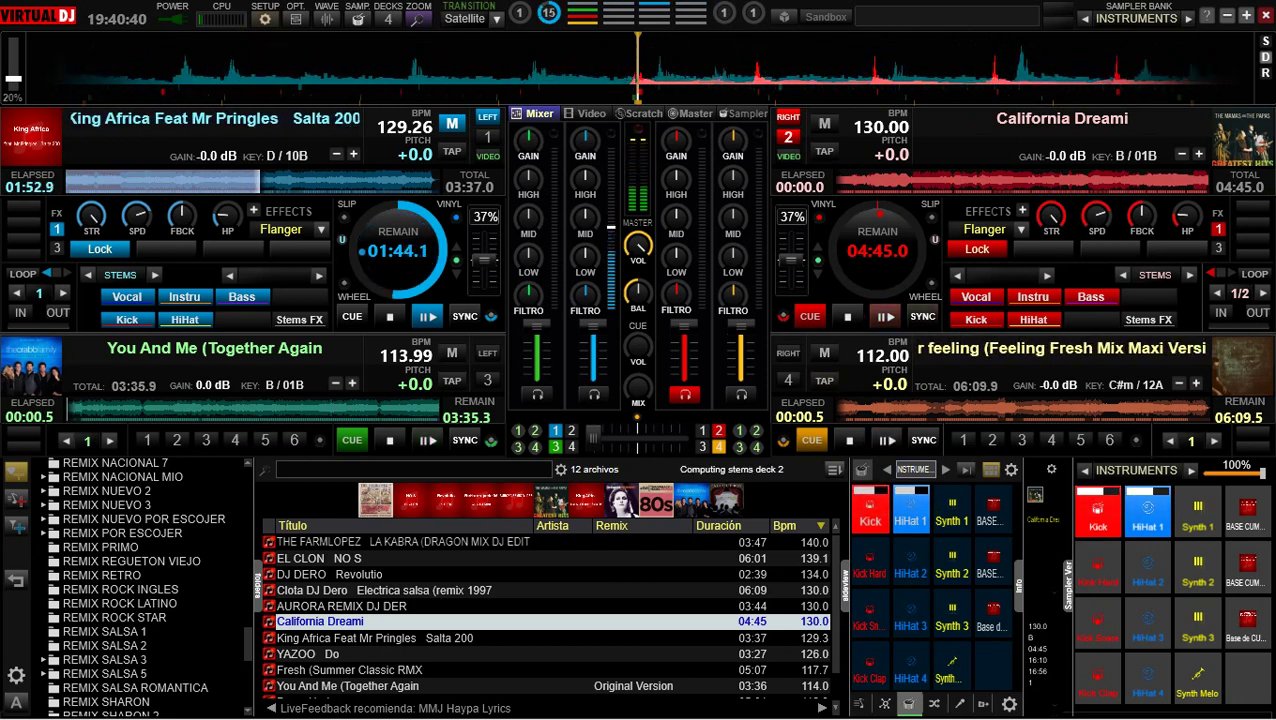
pyautogui.press('space')
pyautogui.press('s')
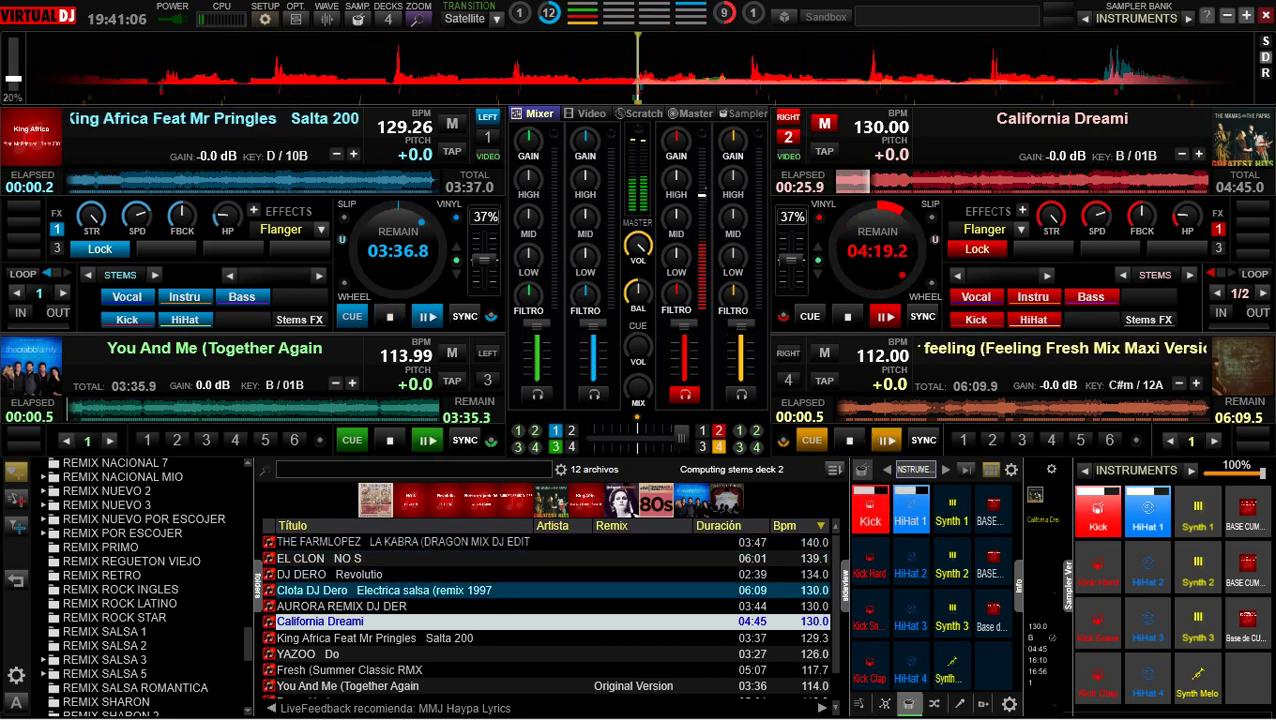
# - Load Clota DJ Dero Electrica salsa (remix 1997) on deck 1 and play it in place of California Dreami
pyautogui.click(380, 590)
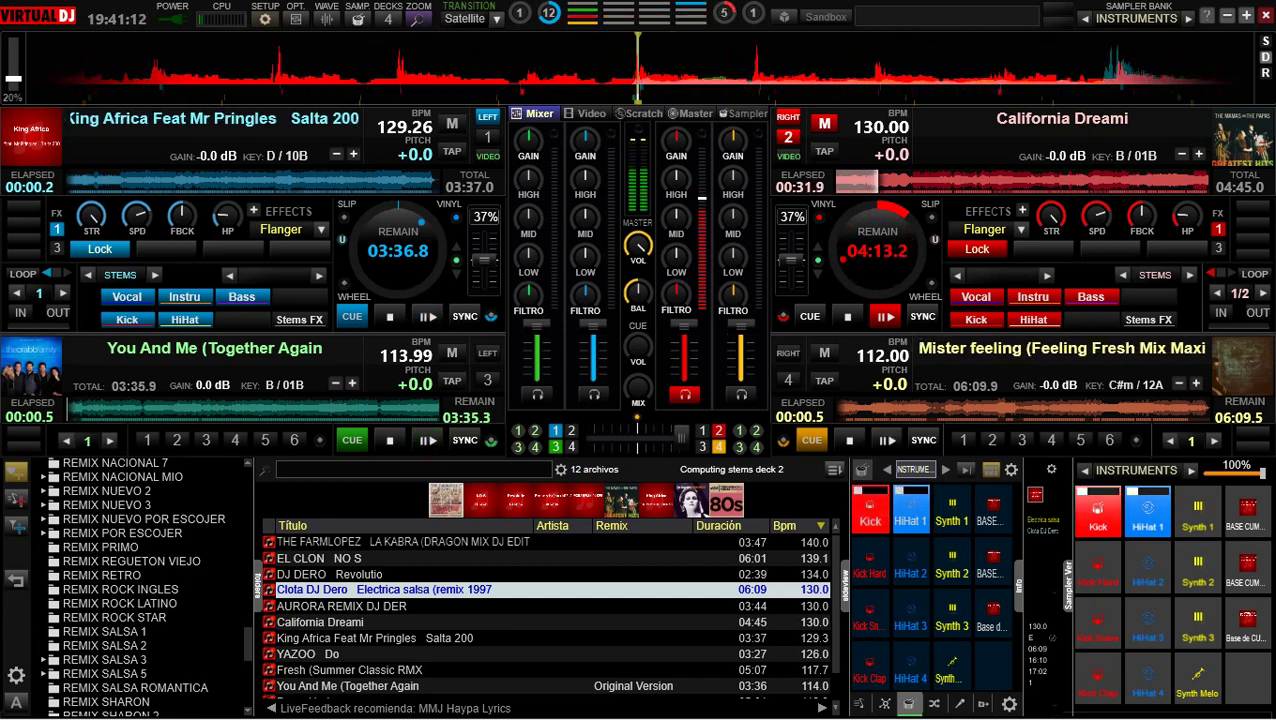
pyautogui.click(330, 574)
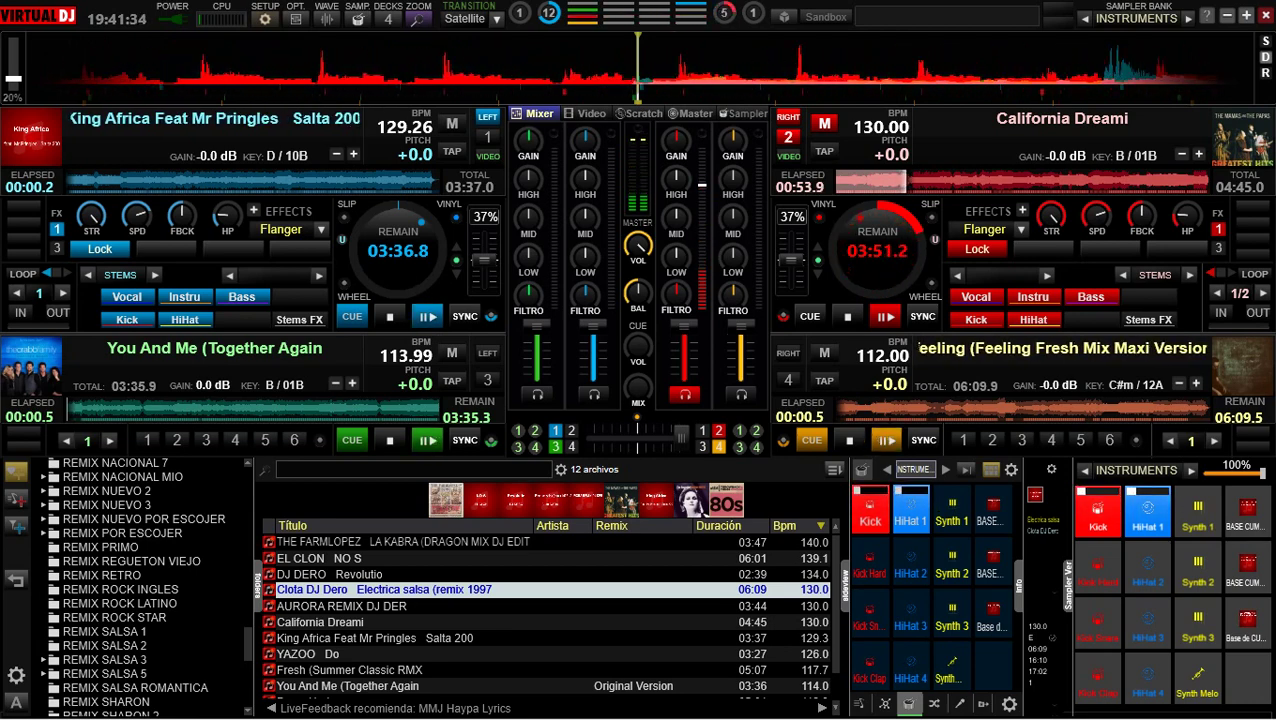
pyautogui.click(330, 574)
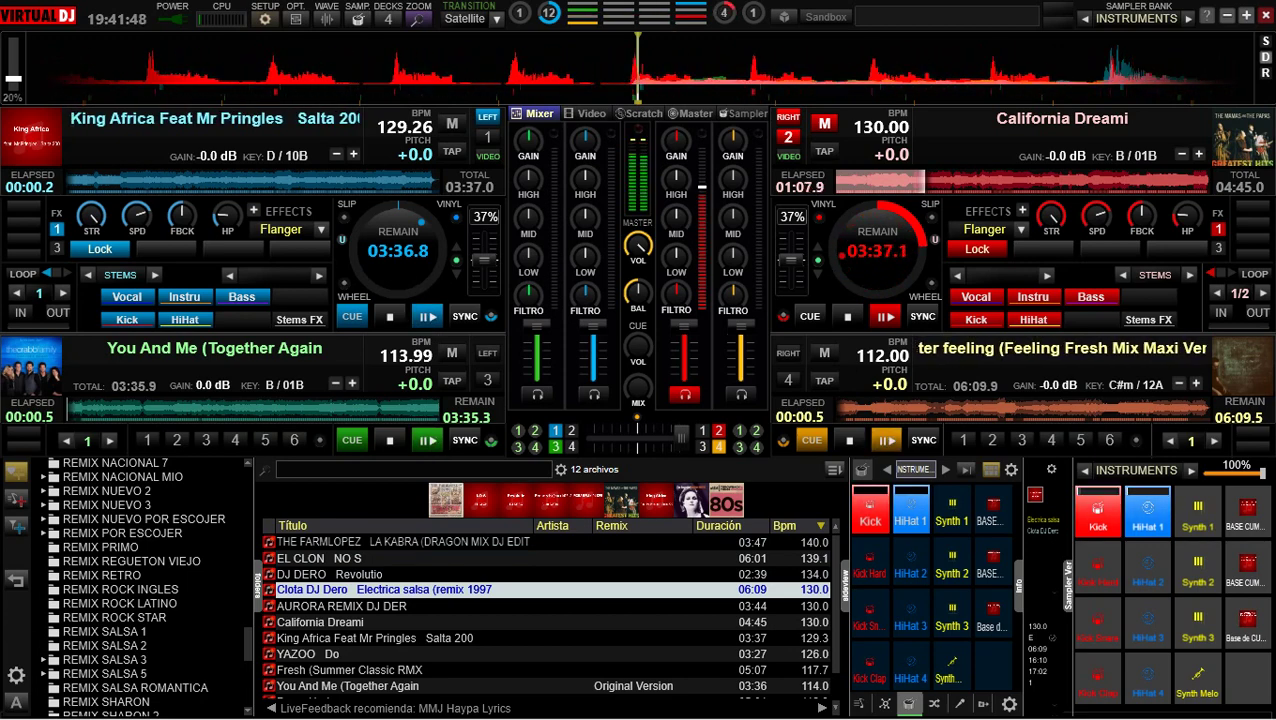
pyautogui.press('Left')
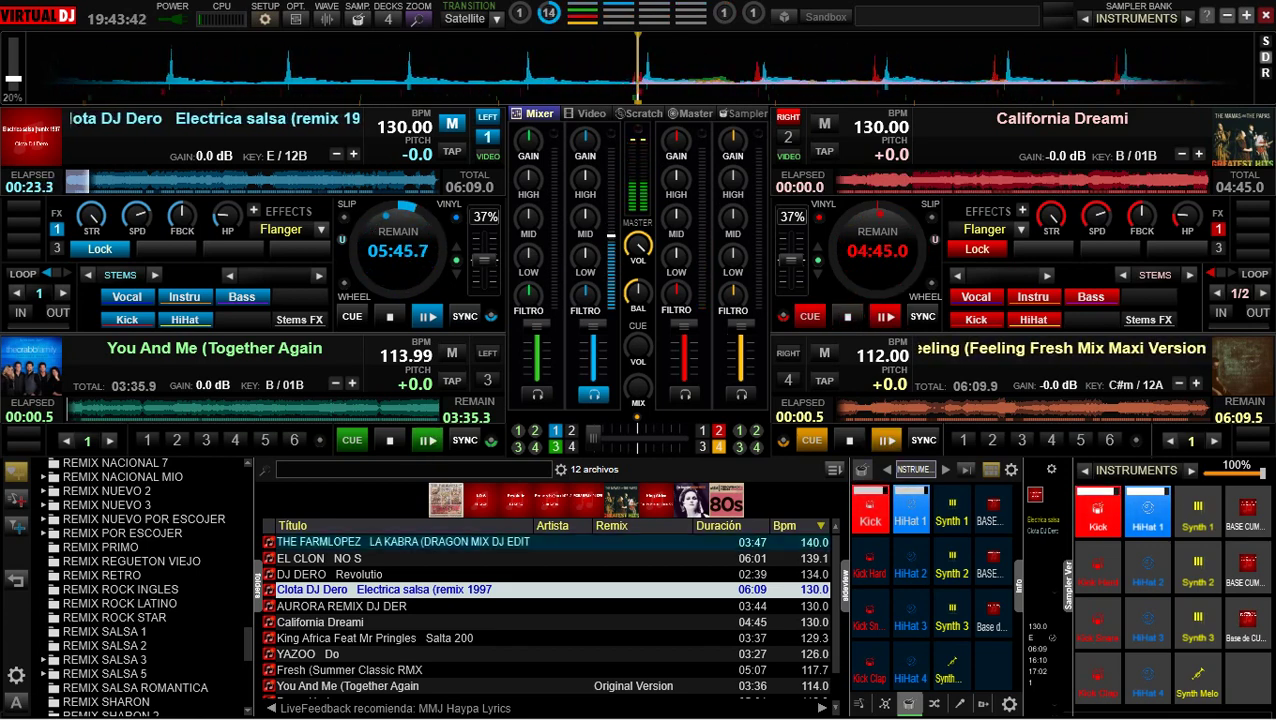
# - Load AURORA REMIX DJ DER on deck 2 and play it alongside Electrica salsa on deck 1
pyautogui.click(341, 605)
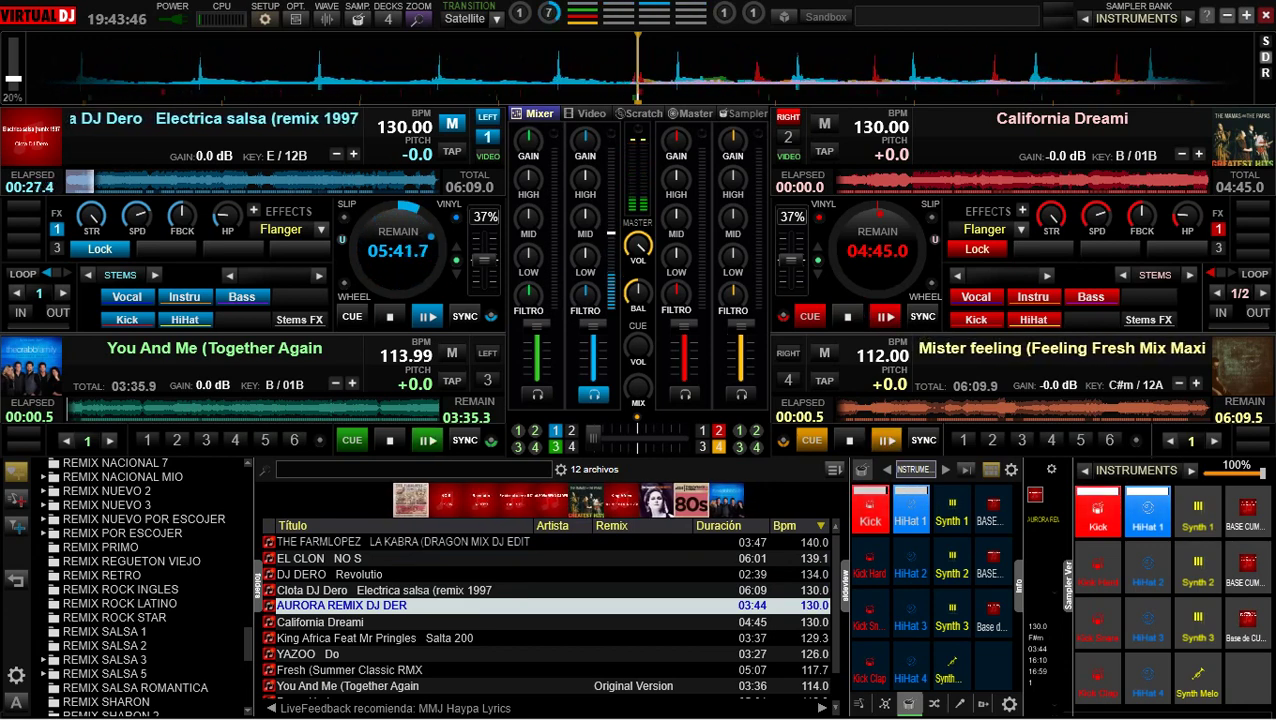
pyautogui.press('Right')
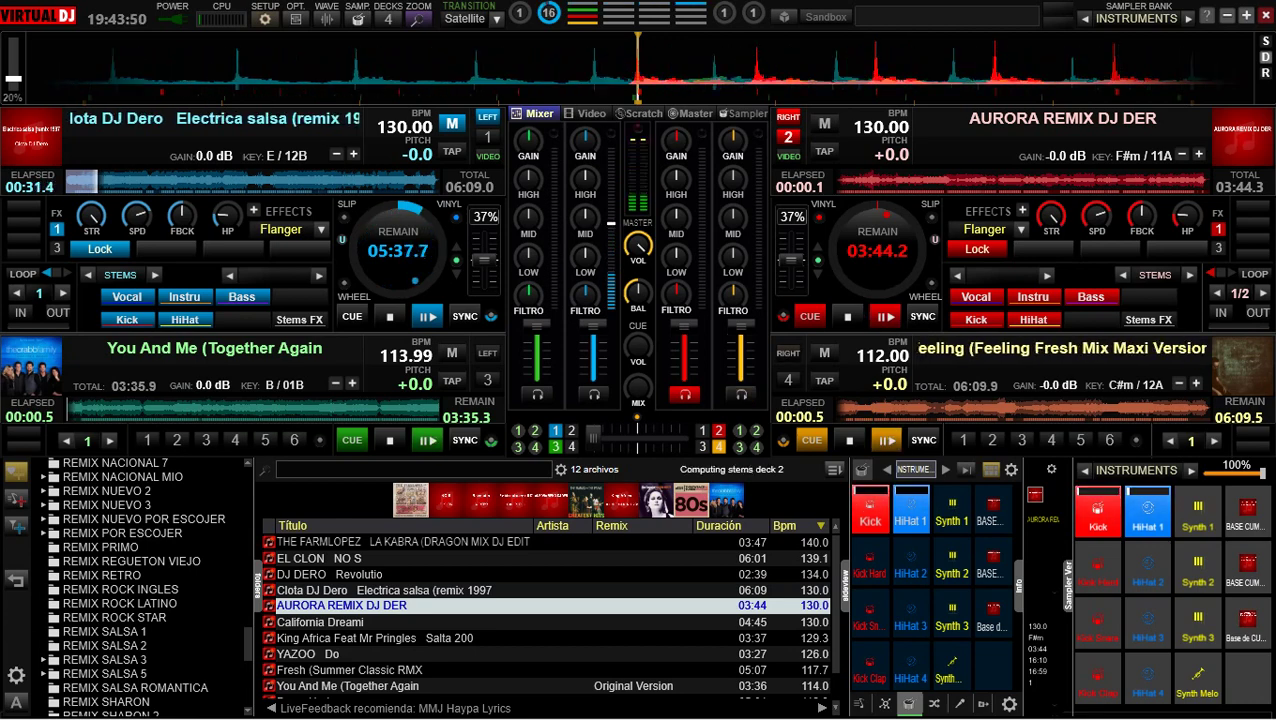
pyautogui.press('space')
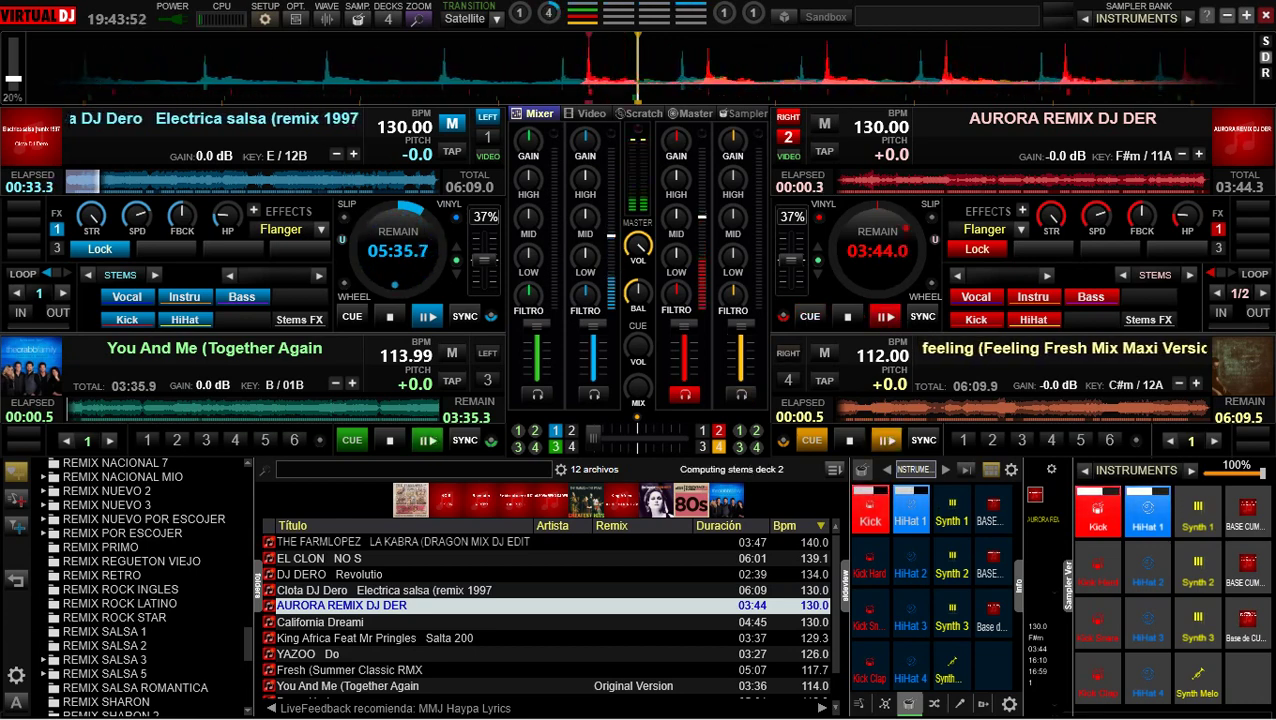